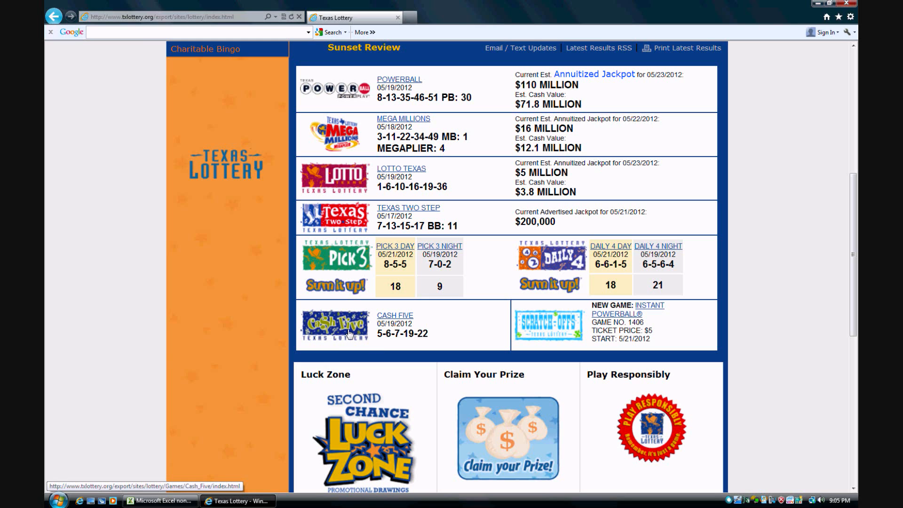
# Open the Cash Five game page and go to its past winning numbers
pyautogui.click(399, 316)
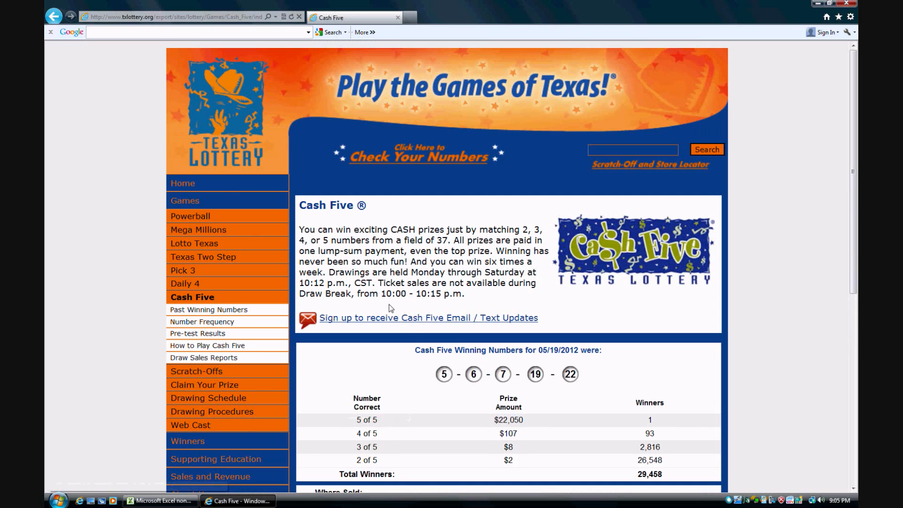
pyautogui.click(194, 311)
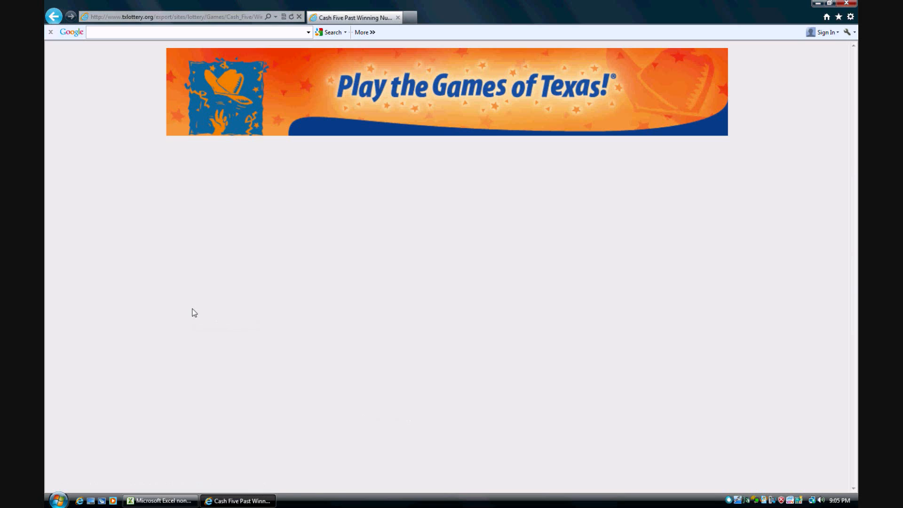
# Examine the list of past Cash Five draws from the newest to the oldest draw date
pyautogui.scroll(-10, 464, 306)
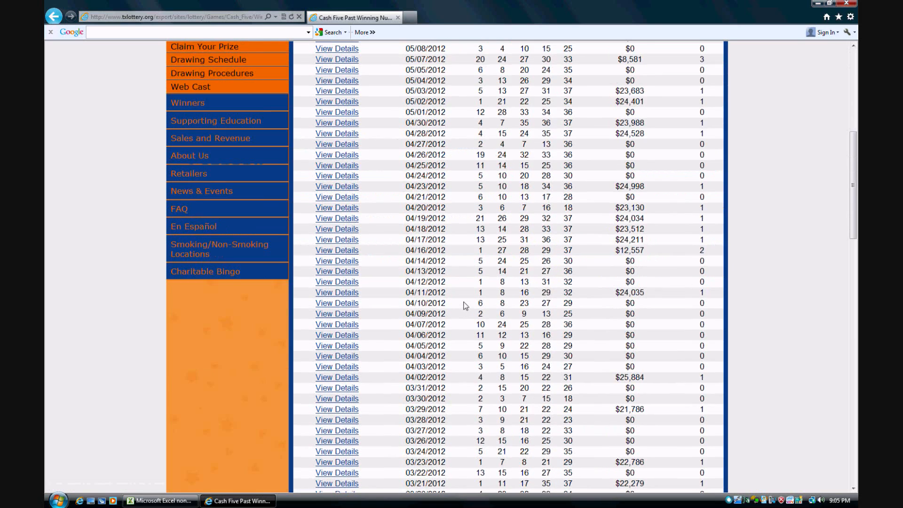
pyautogui.scroll(-15, 464, 305)
pyautogui.scroll(5, 465, 306)
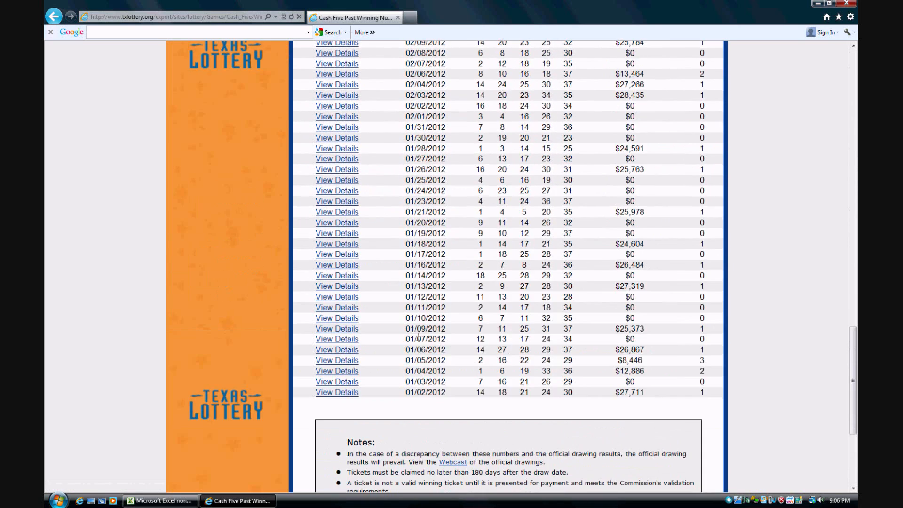
pyautogui.moveTo(418, 394); pyautogui.dragTo(446, 394)
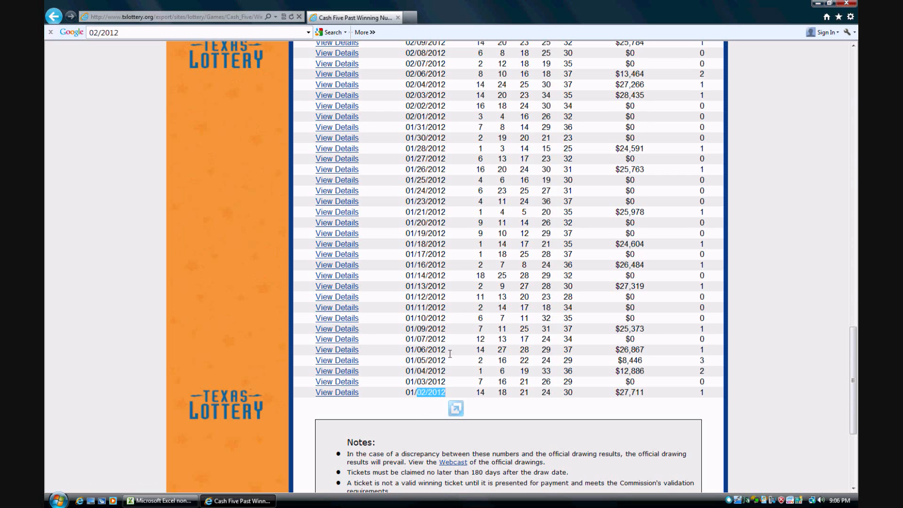
pyautogui.scroll(20, 424, 253)
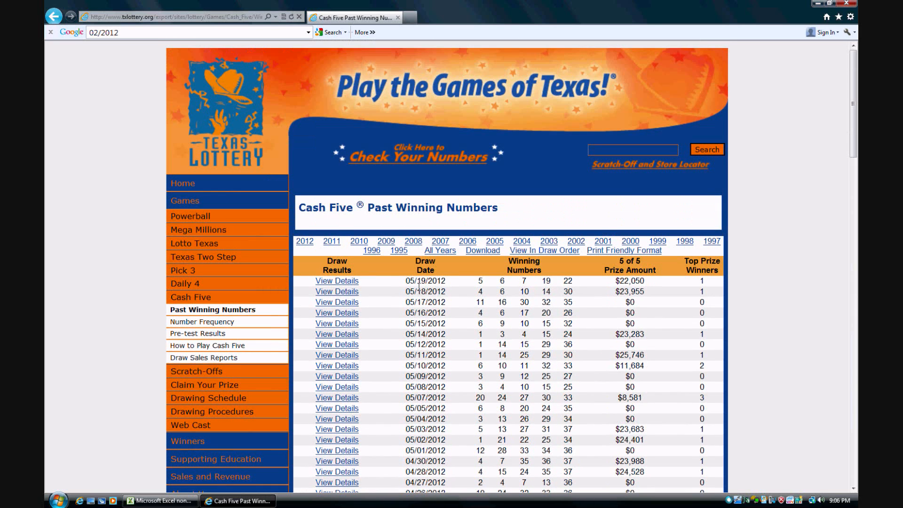
pyautogui.moveTo(406, 281); pyautogui.dragTo(446, 281)
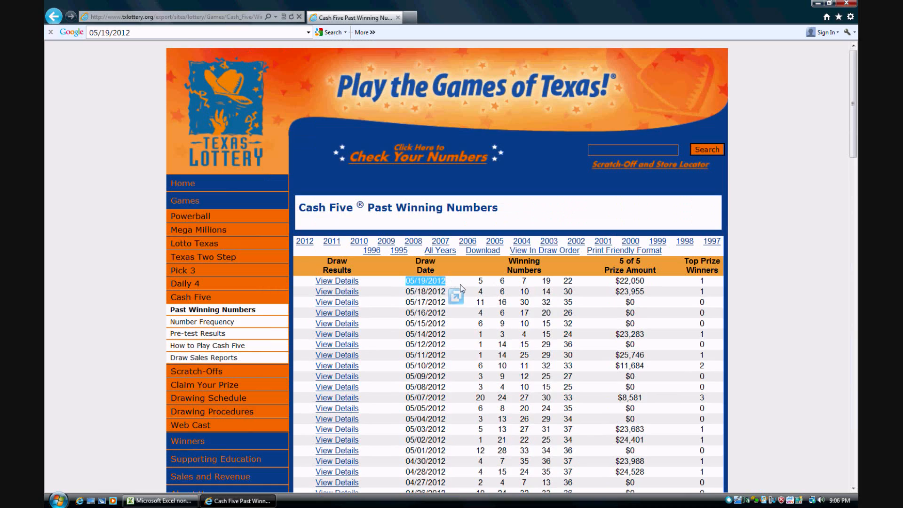
pyautogui.scroll(-12, 412, 261)
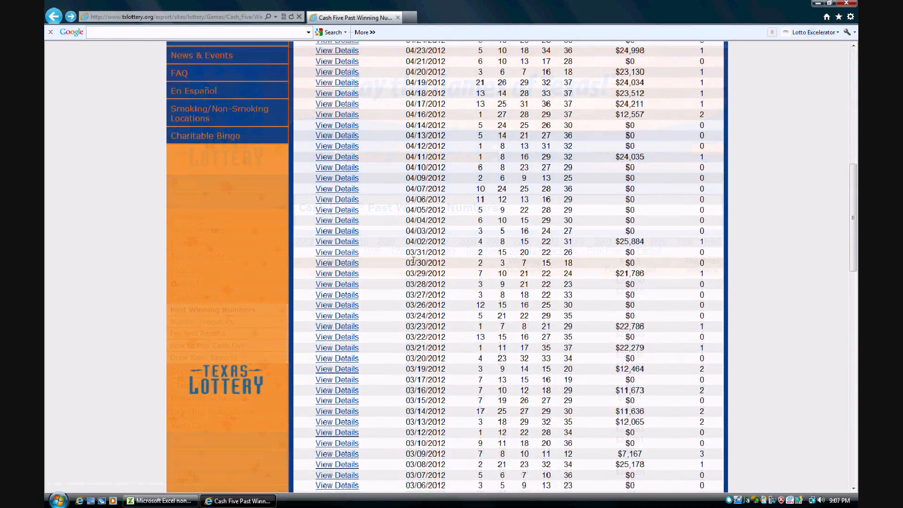
pyautogui.scroll(-10, 412, 262)
pyautogui.scroll(9, 404, 265)
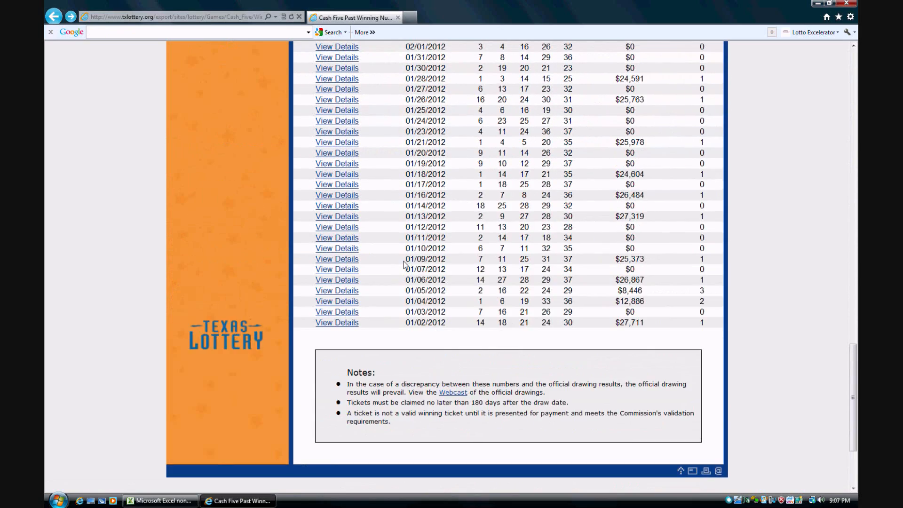
pyautogui.scroll(15, 403, 264)
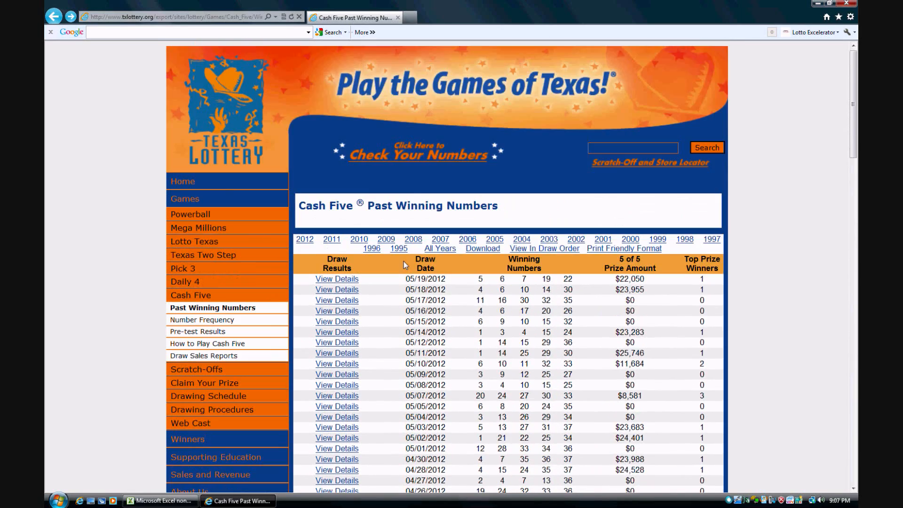
pyautogui.scroll(-3, 405, 264)
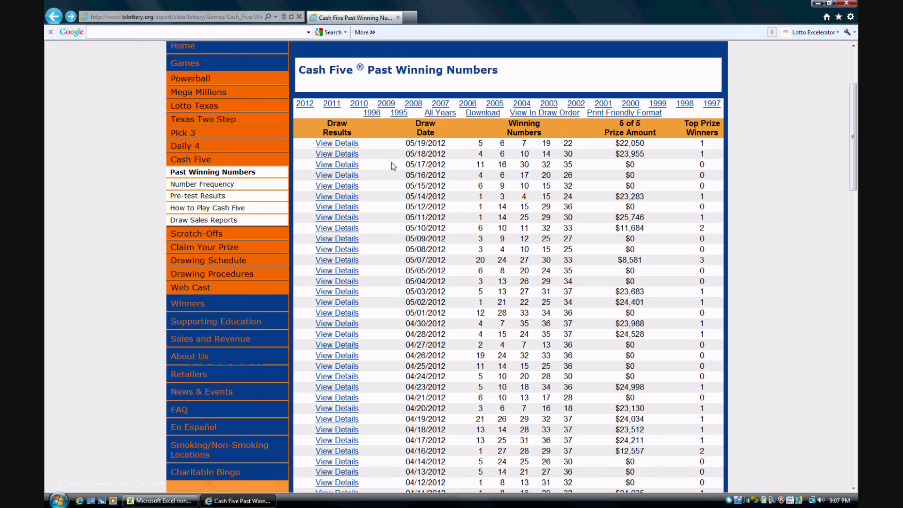
# Copy the address of the past winning numbers page and switch to the blank Sheet3 in Excel
pyautogui.scroll(3, 87, 162)
pyautogui.click(162, 18)
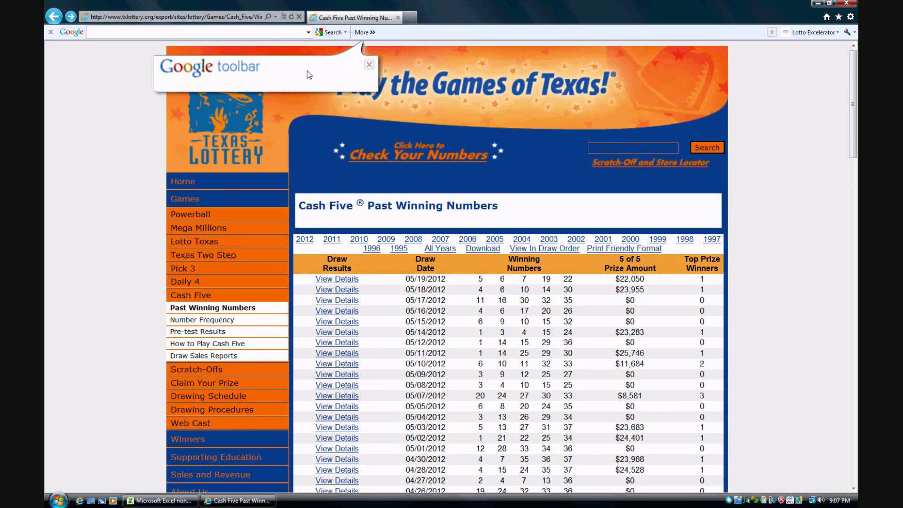
pyautogui.click(160, 501)
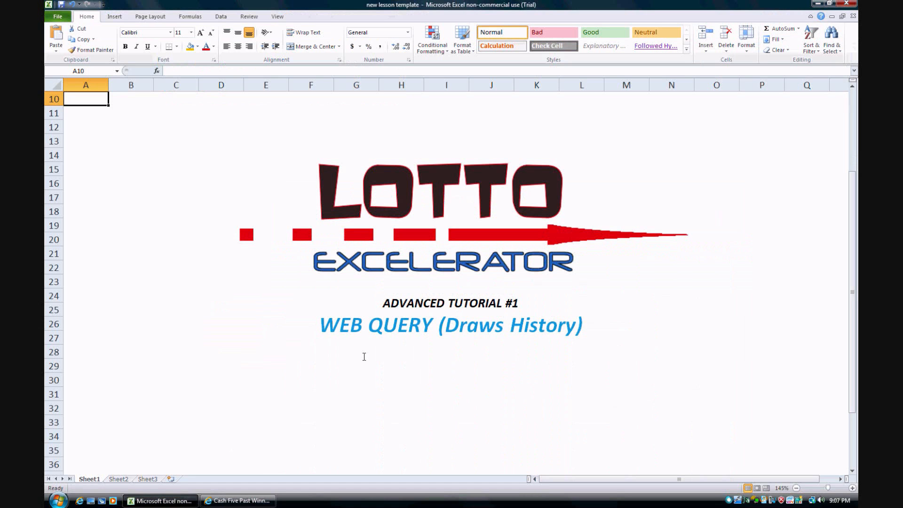
pyautogui.click(118, 479)
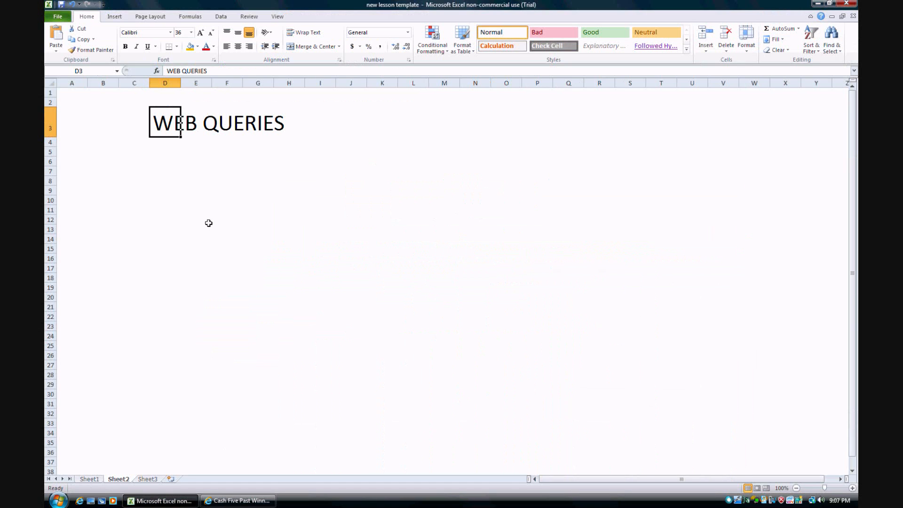
pyautogui.click(144, 478)
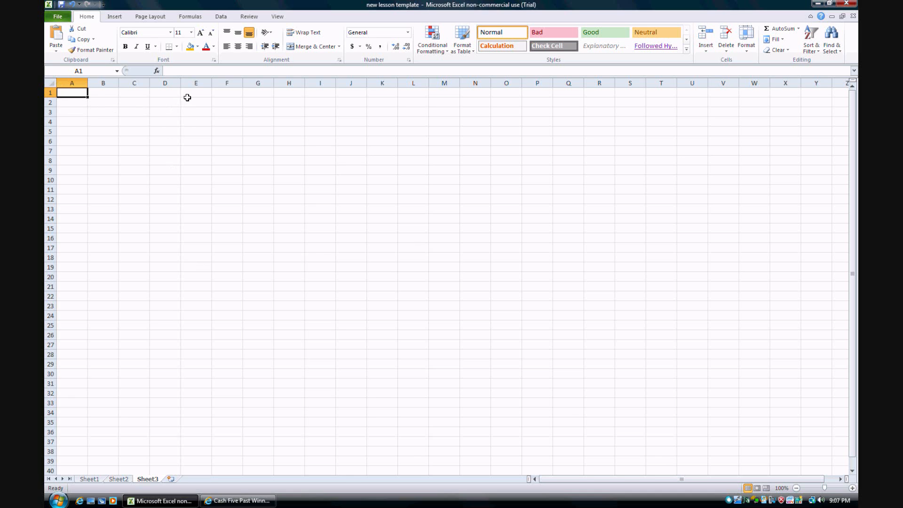
# Start a new web query for cell A1 and enlarge its window to show the whole page width
pyautogui.click(221, 17)
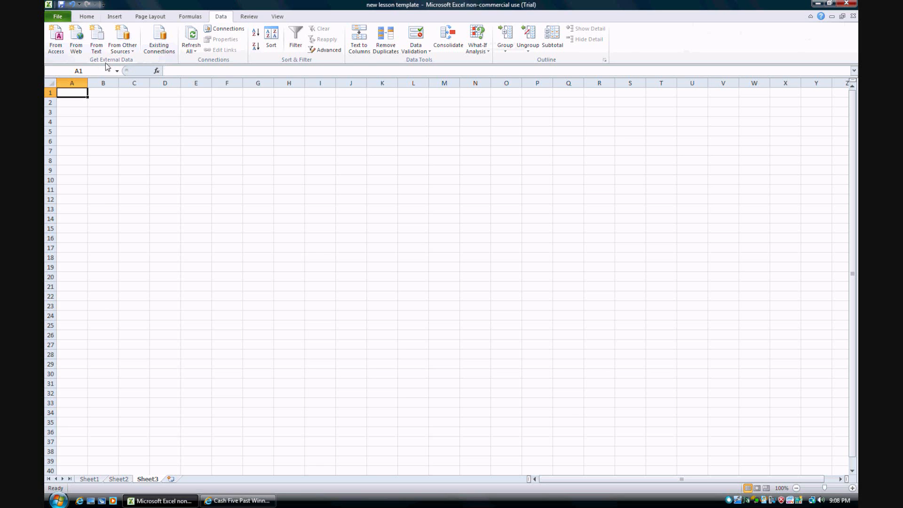
pyautogui.click(77, 39)
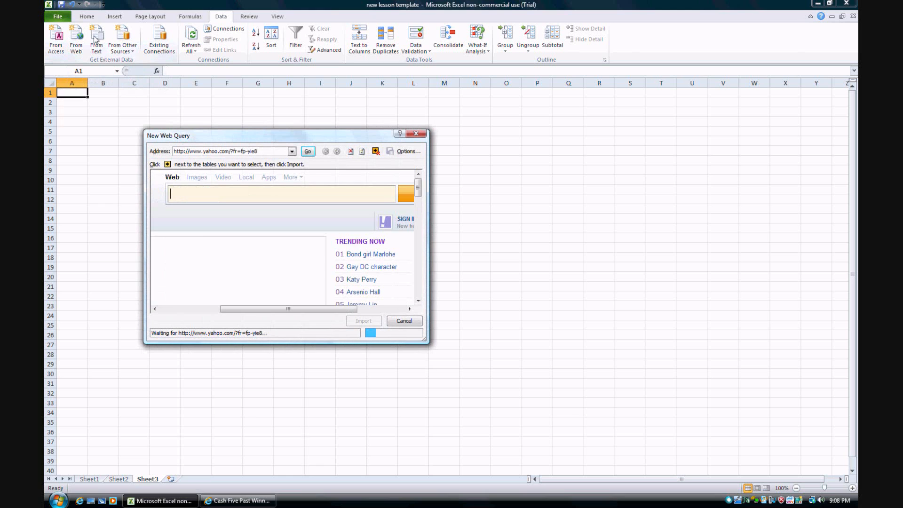
pyautogui.moveTo(239, 135); pyautogui.dragTo(278, 100)
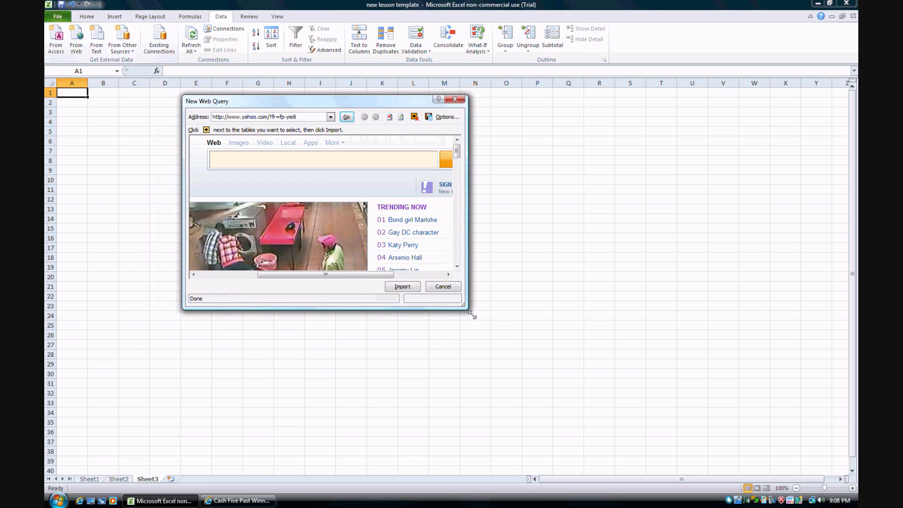
pyautogui.moveTo(476, 318); pyautogui.dragTo(707, 470)
pyautogui.moveTo(310, 118); pyautogui.dragTo(183, 122)
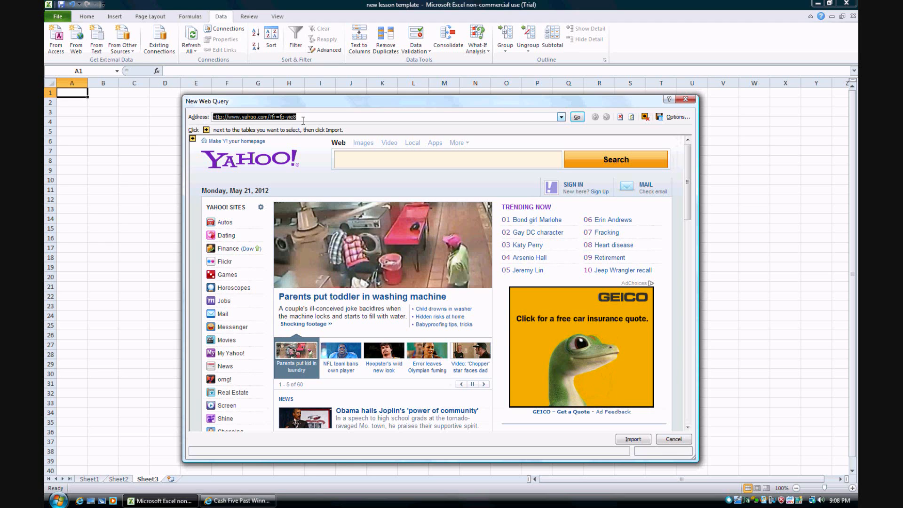
pyautogui.write('http://www.txlottery.org/export/sites/lottery/Games/Cash_Five/Winning_Numbers/')
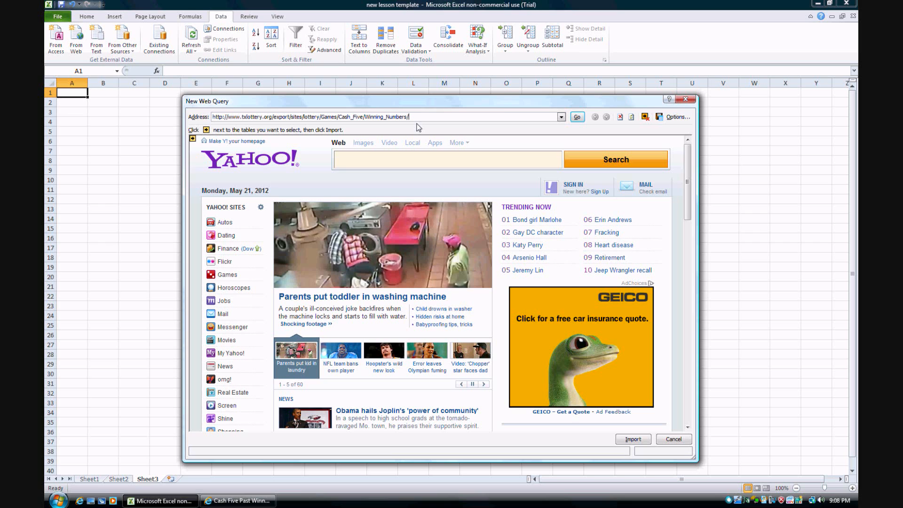
pyautogui.press('Return')
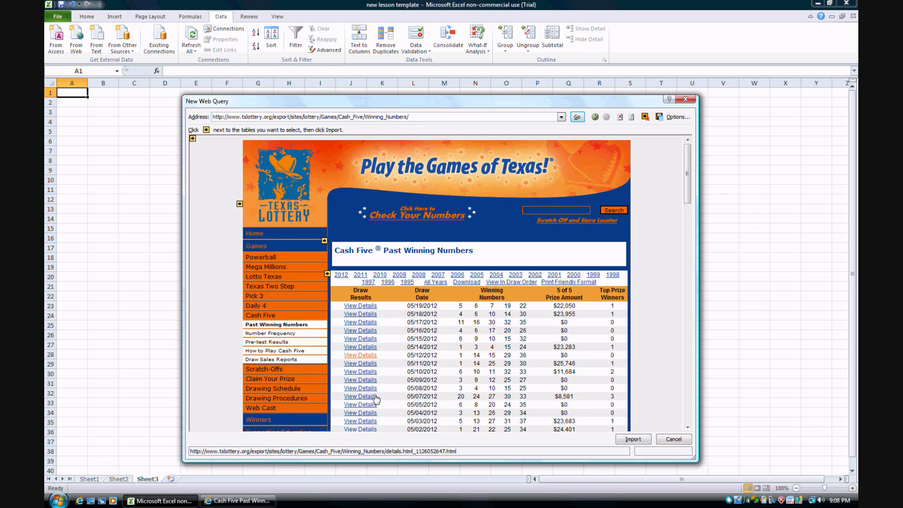
# Examine which parts of the page can be selected for import, from the entire page to the individual tables
pyautogui.scroll(-6, 485, 249)
pyautogui.scroll(8, 484, 249)
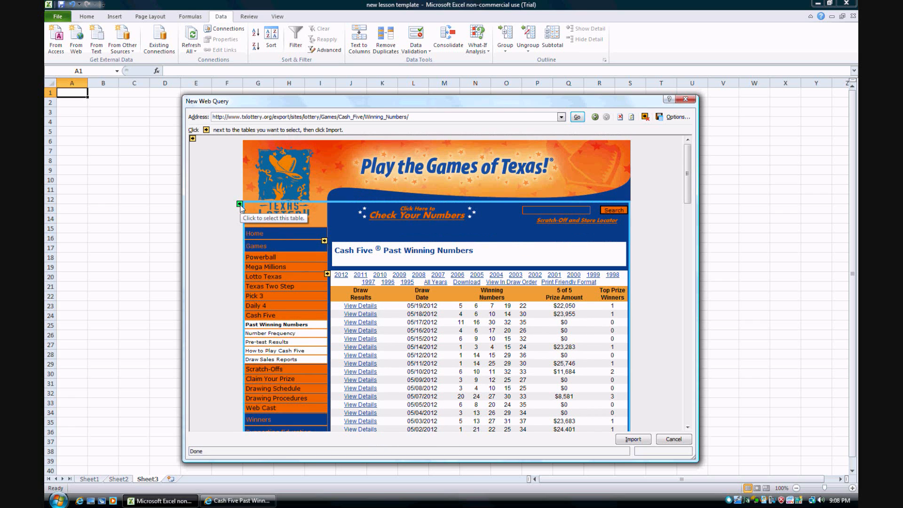
pyautogui.click(192, 139)
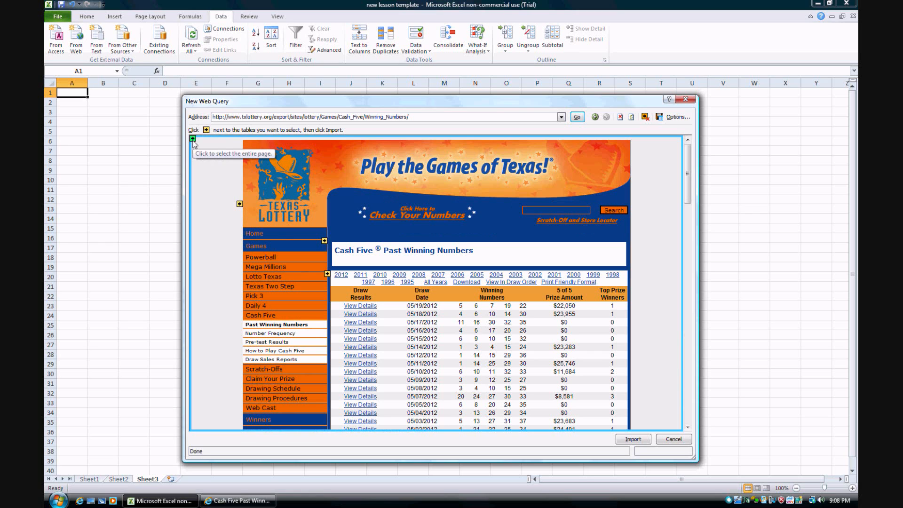
pyautogui.click(192, 138)
pyautogui.click(239, 204)
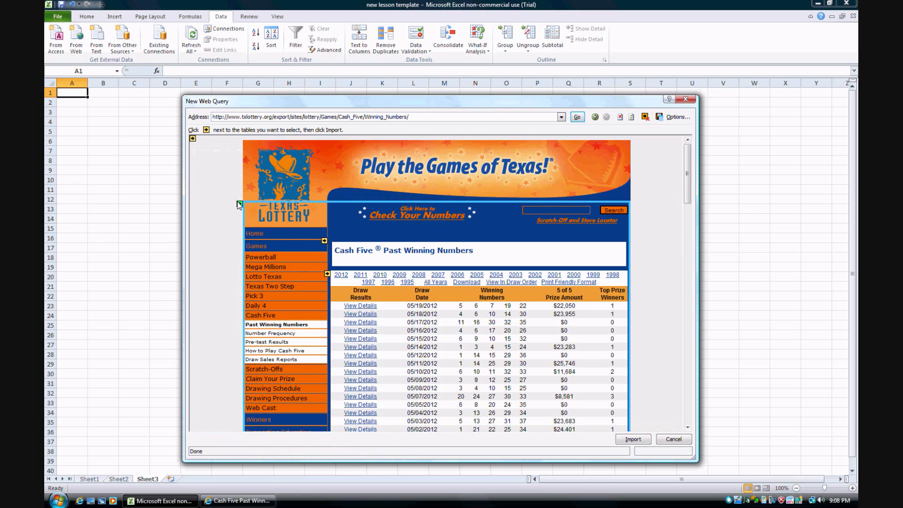
pyautogui.click(240, 204)
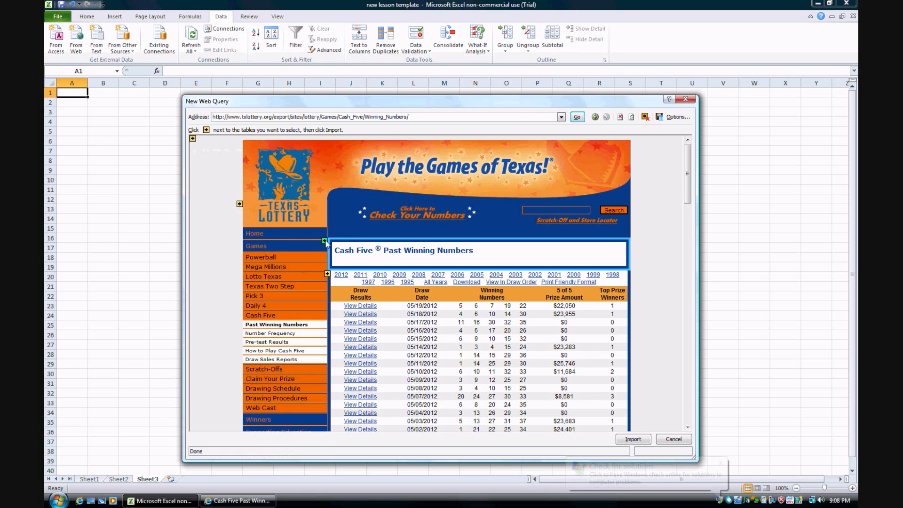
pyautogui.click(328, 274)
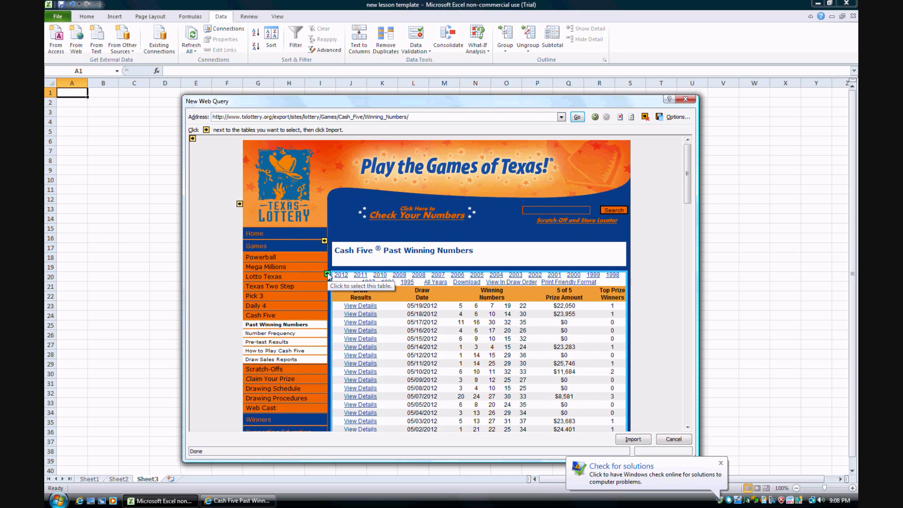
pyautogui.click(328, 274)
pyautogui.click(193, 139)
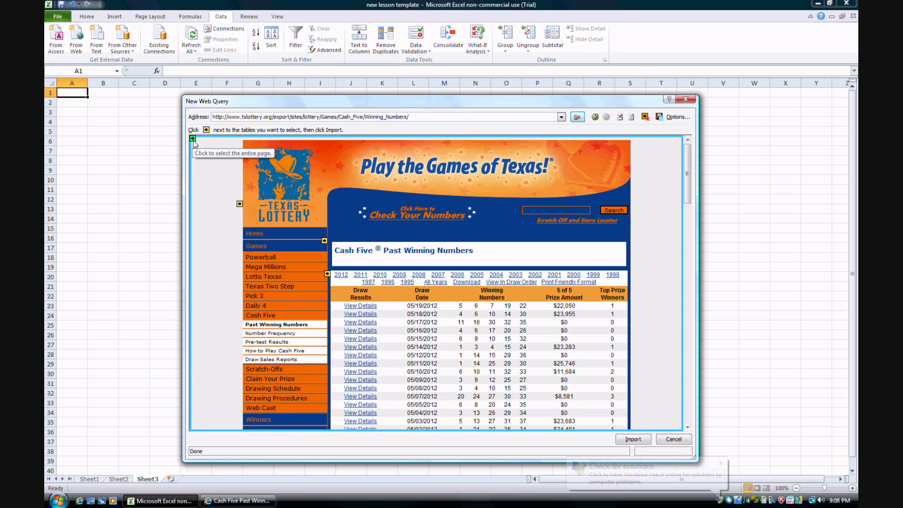
pyautogui.click(193, 139)
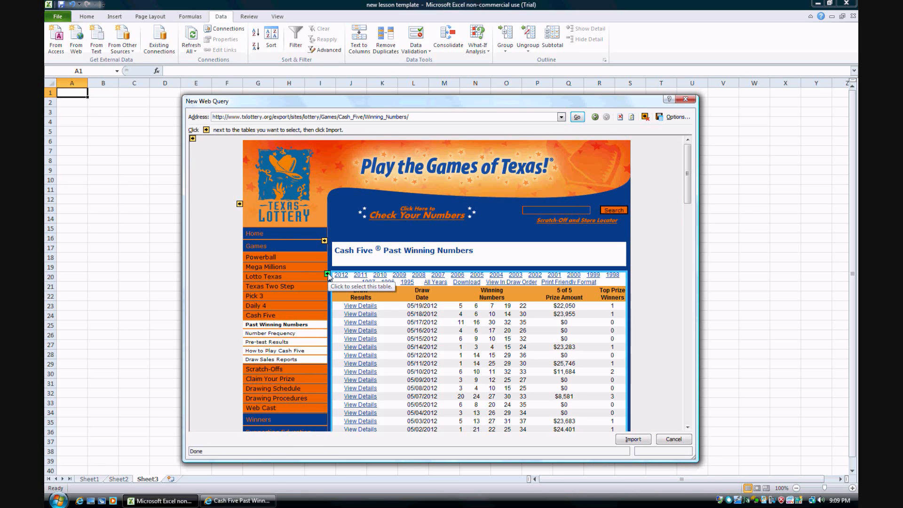
# Select only the table of past winning numbers and submit it for import with Full HTML formatting
pyautogui.click(328, 274)
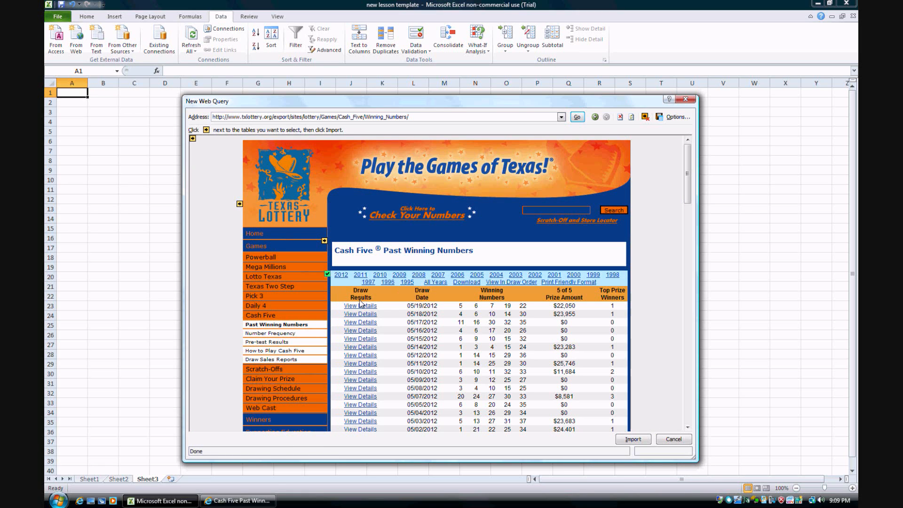
pyautogui.click(679, 118)
pyautogui.moveTo(281, 177); pyautogui.dragTo(423, 177)
pyautogui.click(379, 214)
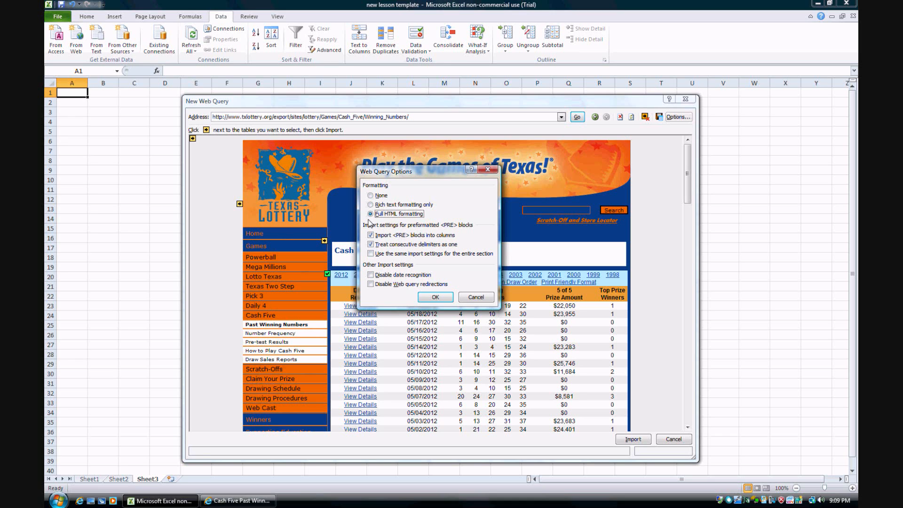
pyautogui.click(436, 298)
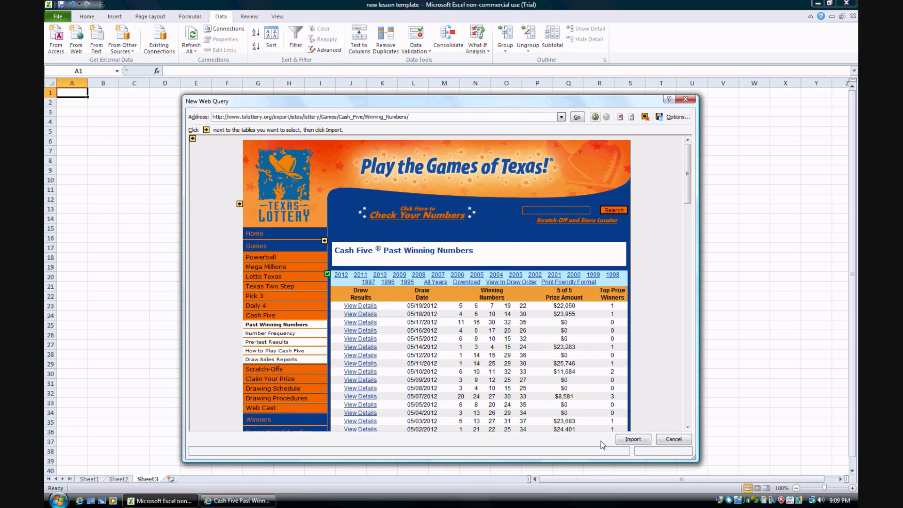
pyautogui.click(633, 440)
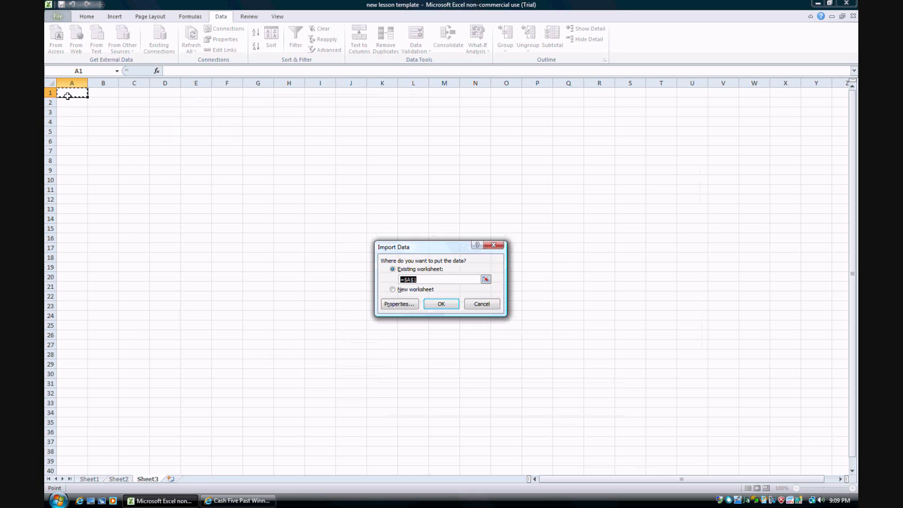
# Try several different cells across the sheet as the destination for the imported data
pyautogui.click(310, 160)
pyautogui.click(208, 208)
pyautogui.click(418, 161)
pyautogui.click(629, 146)
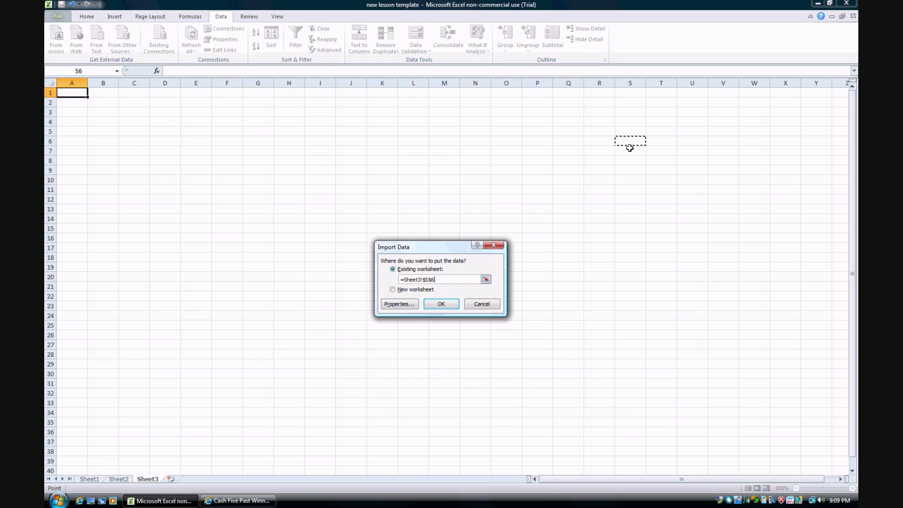
pyautogui.click(201, 134)
pyautogui.click(275, 229)
pyautogui.click(459, 191)
pyautogui.click(353, 143)
pyautogui.click(195, 228)
# Import the winning numbers table into the existing worksheet starting at cell A1
pyautogui.click(68, 93)
pyautogui.click(441, 305)
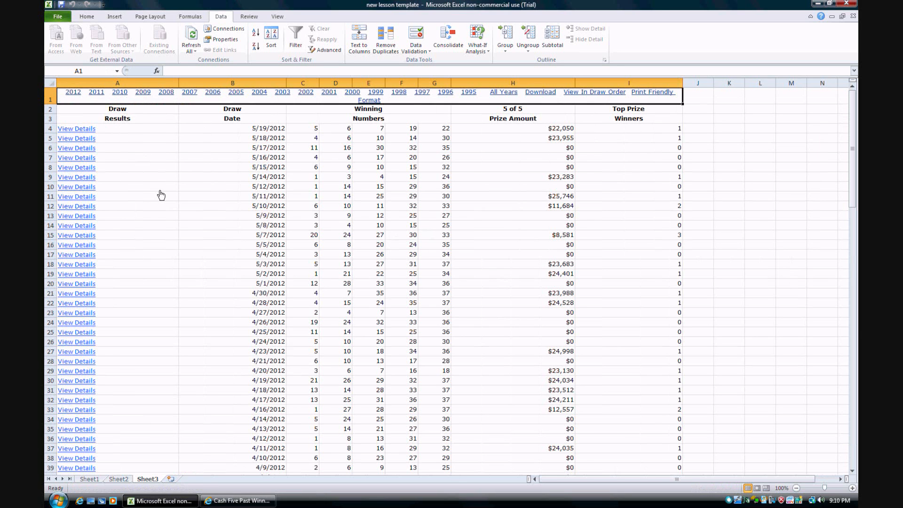
pyautogui.click(368, 191)
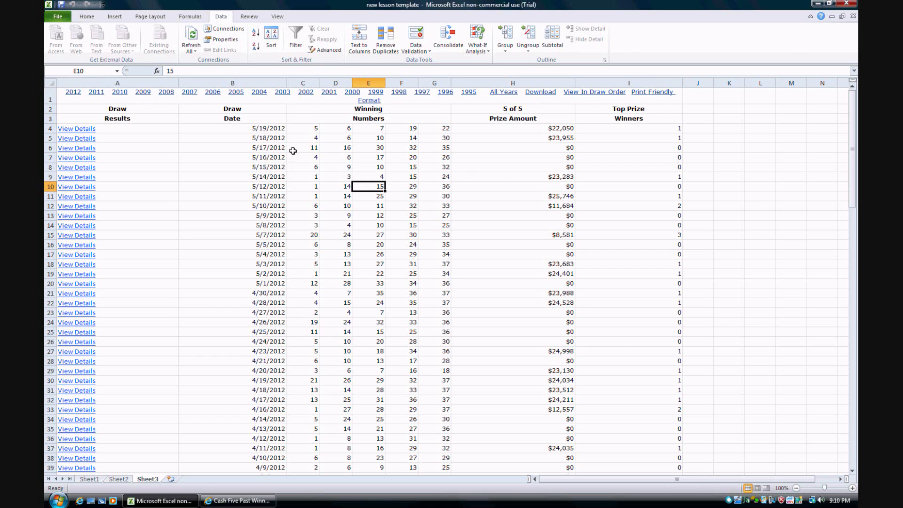
# Examine the imported table's columns of draw dates, 5 of 5 prize amounts and top prize winners
pyautogui.moveTo(237, 133); pyautogui.dragTo(450, 17)
pyautogui.click(249, 128)
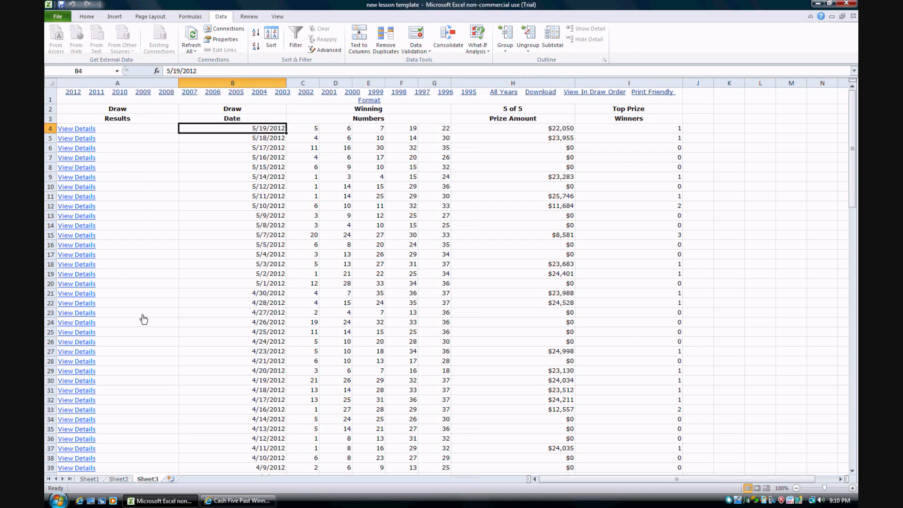
pyautogui.moveTo(526, 130); pyautogui.dragTo(562, 372)
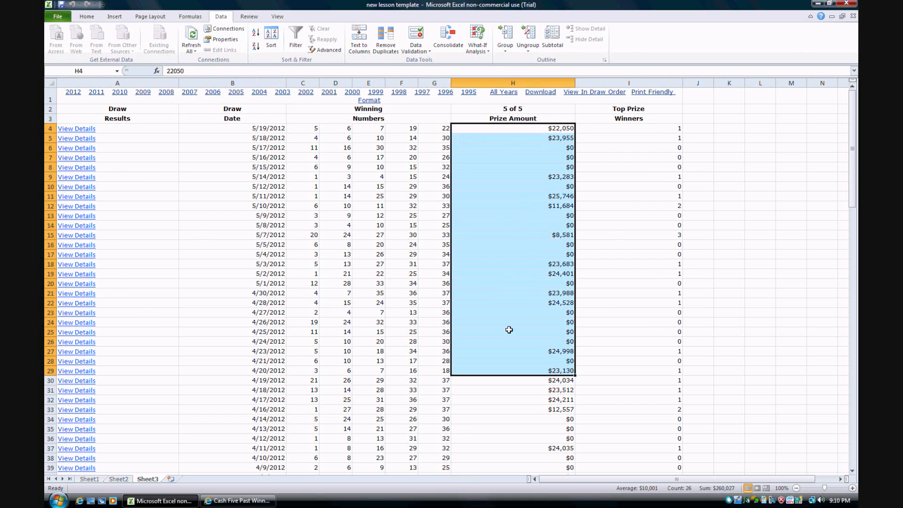
pyautogui.moveTo(639, 130); pyautogui.dragTo(636, 397)
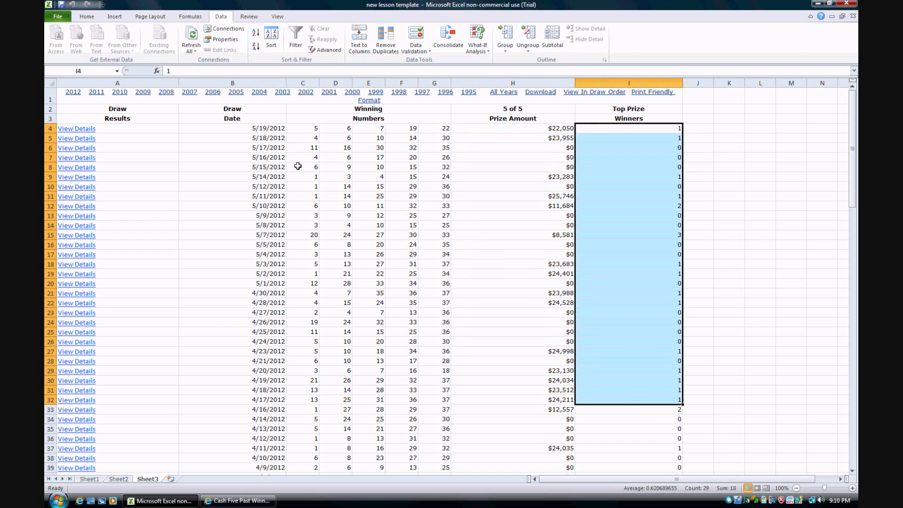
# Highlight the draw dates with their winning numbers down to the oldest draw and return to the newest draw date
pyautogui.moveTo(262, 132); pyautogui.dragTo(435, 429)
pyautogui.scroll(8, 312, 275)
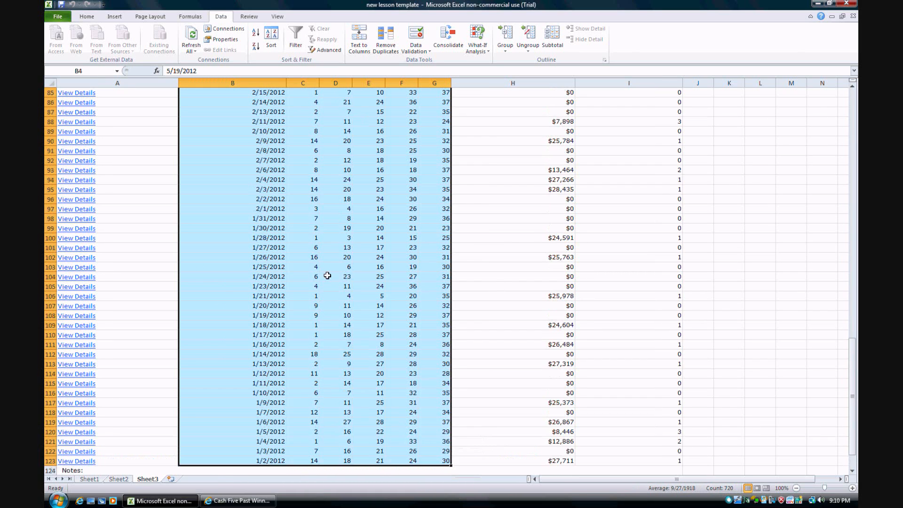
pyautogui.scroll(20, 327, 276)
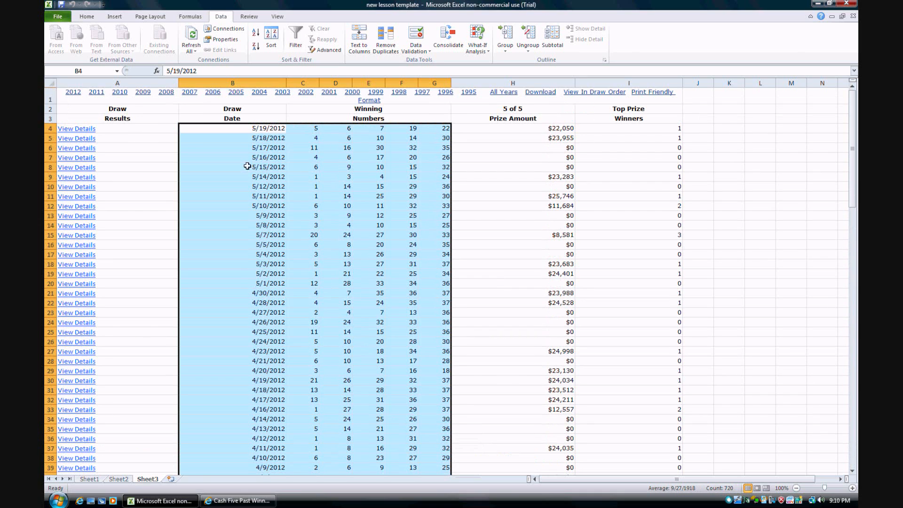
pyautogui.click(251, 130)
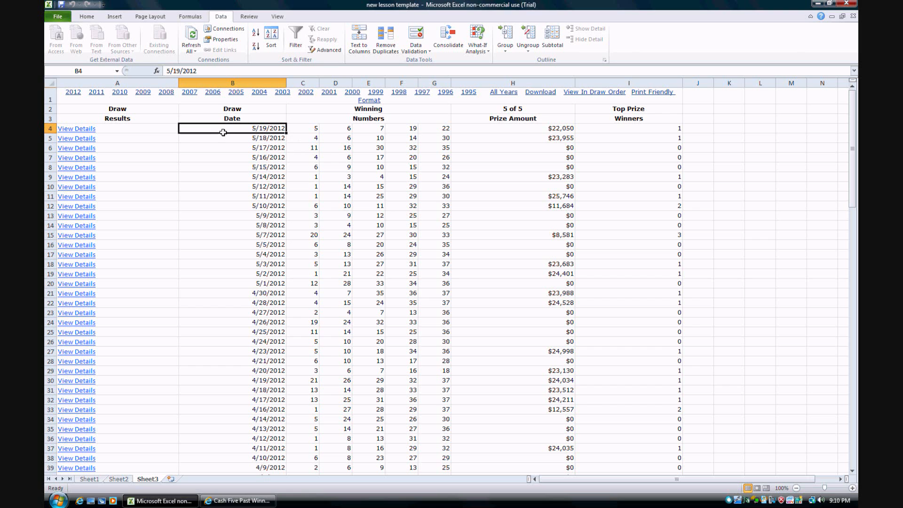
# Examine how each draw's date and winning numbers are split into separate cells, using the 4/28/2012 row and the first number column
pyautogui.moveTo(224, 132); pyautogui.dragTo(430, 353)
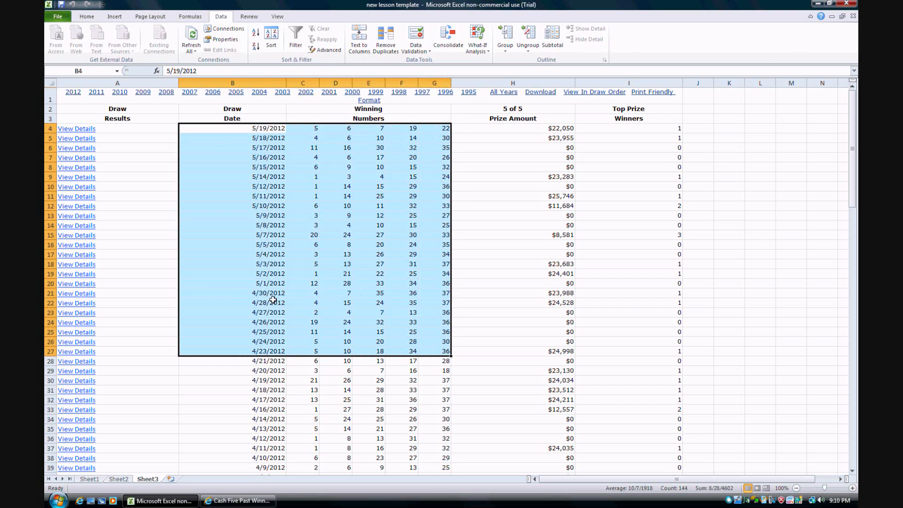
pyautogui.click(262, 303)
pyautogui.moveTo(315, 304); pyautogui.dragTo(443, 304)
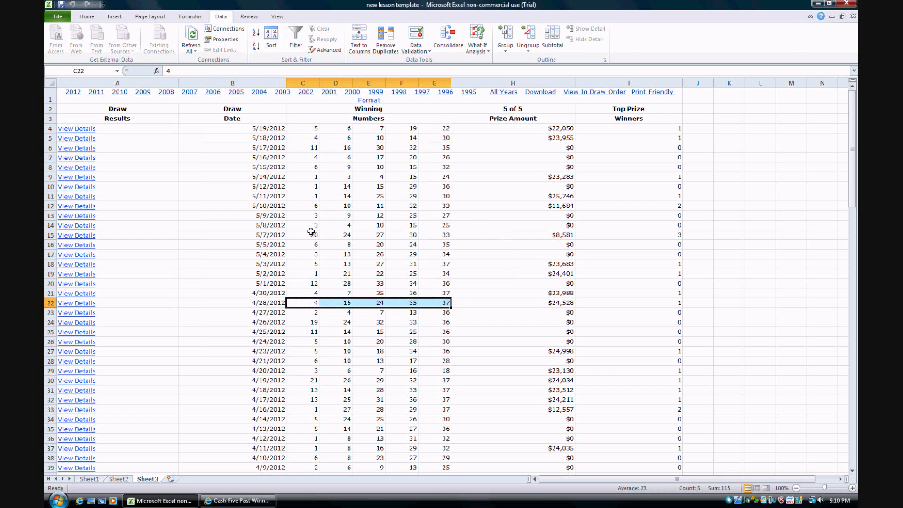
pyautogui.moveTo(316, 188); pyautogui.dragTo(319, 264)
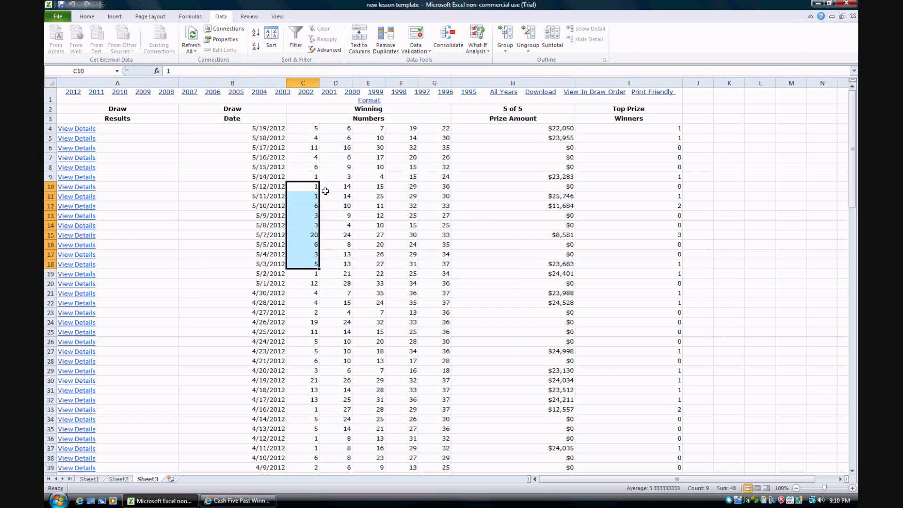
pyautogui.click(312, 129)
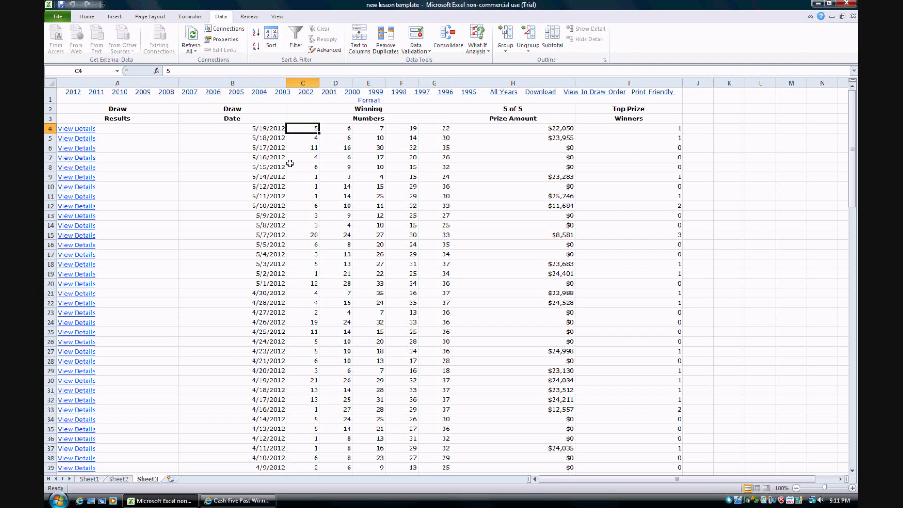
pyautogui.moveTo(267, 196); pyautogui.dragTo(268, 226)
pyautogui.click(295, 275)
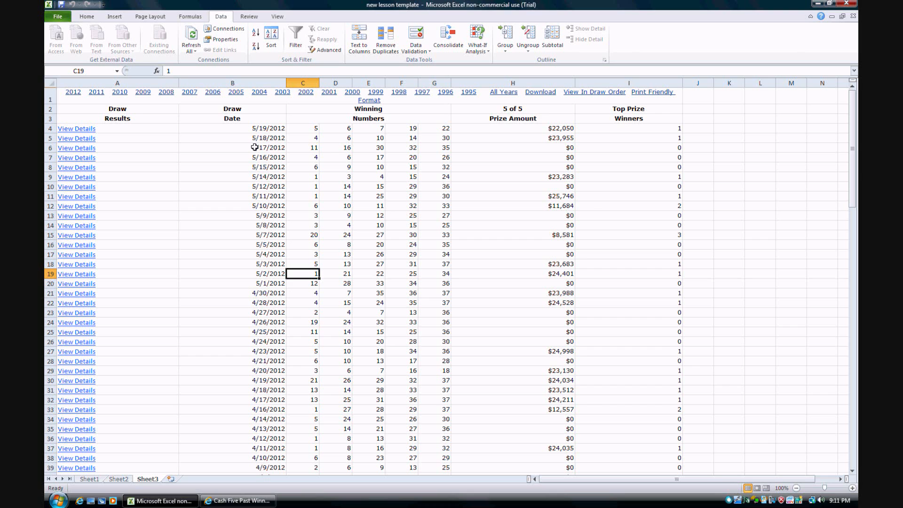
# Refresh the imported web query data from the 5 of 5 header cell
pyautogui.rightClick(253, 112)
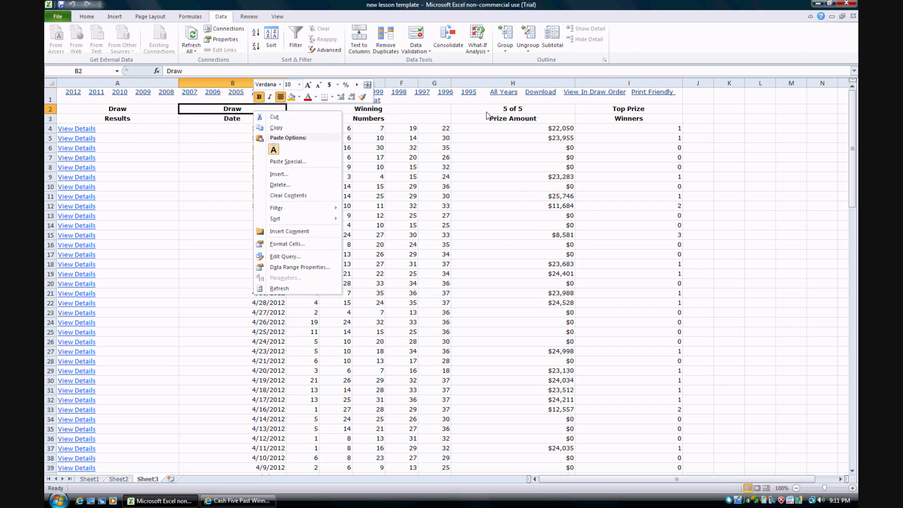
pyautogui.rightClick(487, 113)
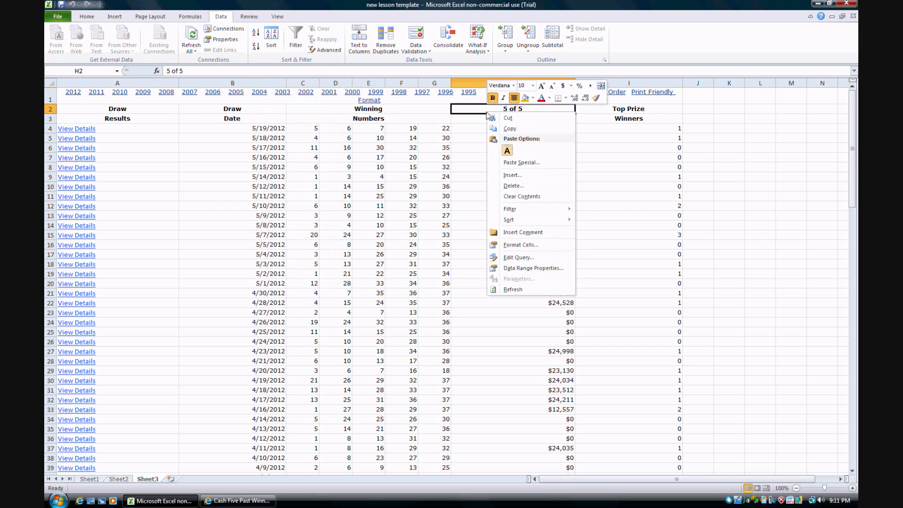
pyautogui.click(518, 289)
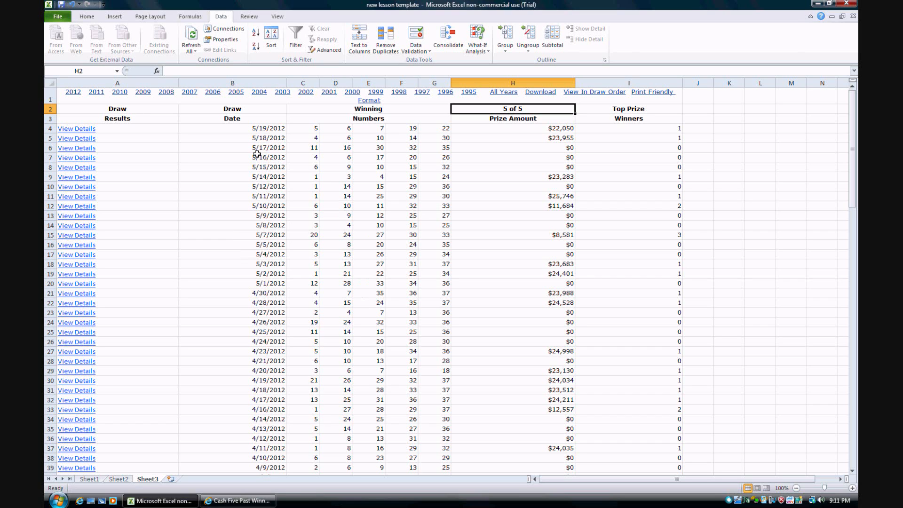
# Review the refreshed draw dates and winning numbers, including the 5/3/2012 row, and return to Sheet1
pyautogui.moveTo(279, 130); pyautogui.dragTo(441, 484)
pyautogui.scroll(1, 343, 281)
pyautogui.moveTo(285, 263); pyautogui.dragTo(442, 264)
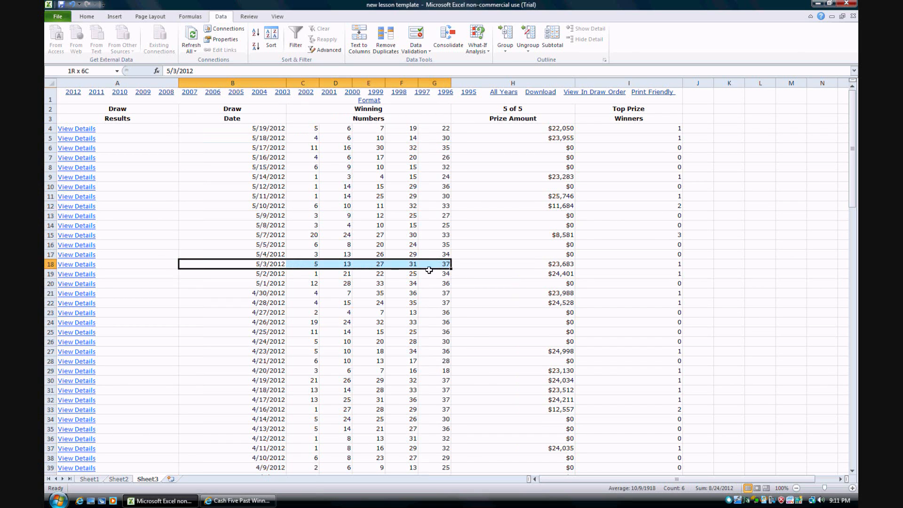
pyautogui.click(296, 226)
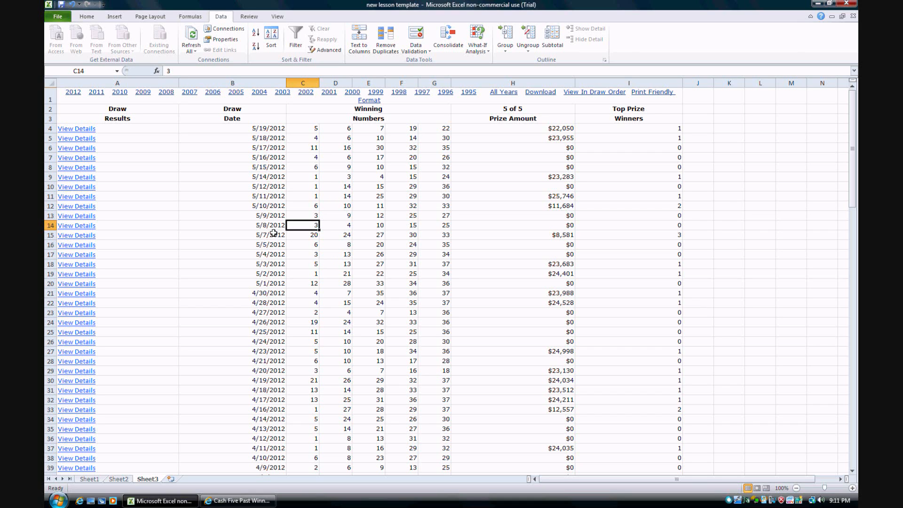
pyautogui.click(94, 478)
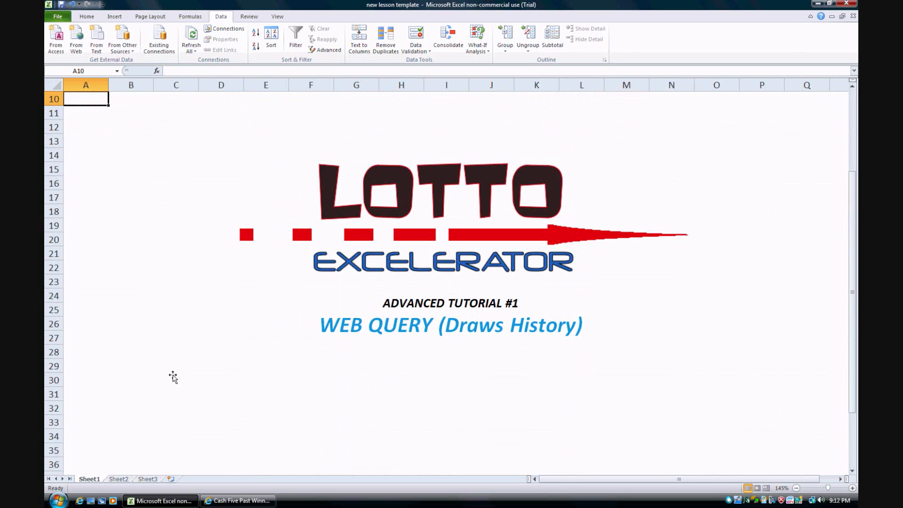